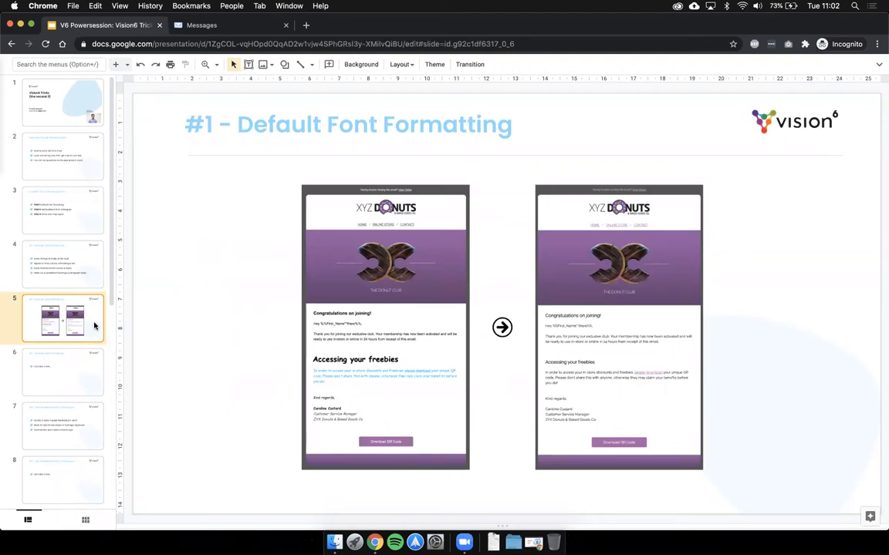
- Open the "Default Fonts (WIP)" email from the Messages list and review the text formatting throughout its body
{"action": "left_click", "coordinate": [185, 26]}
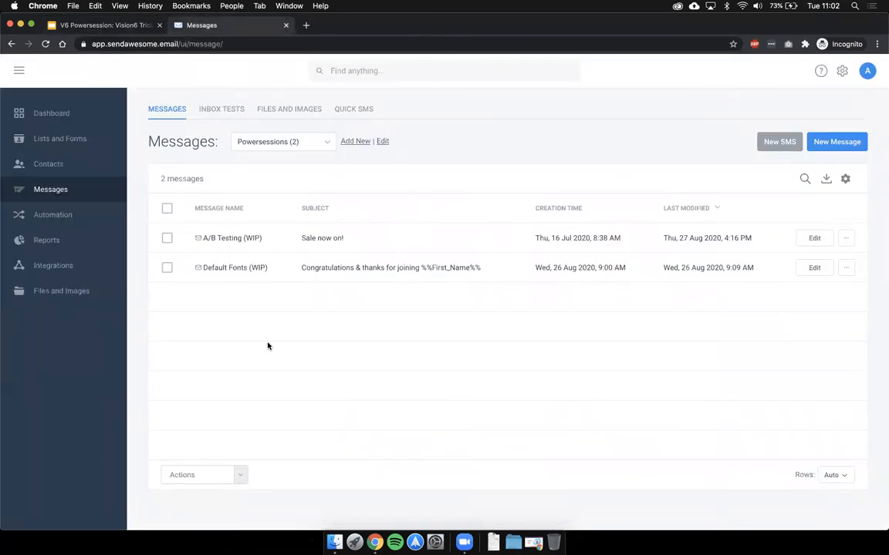
{"action": "left_click", "coordinate": [354, 268]}
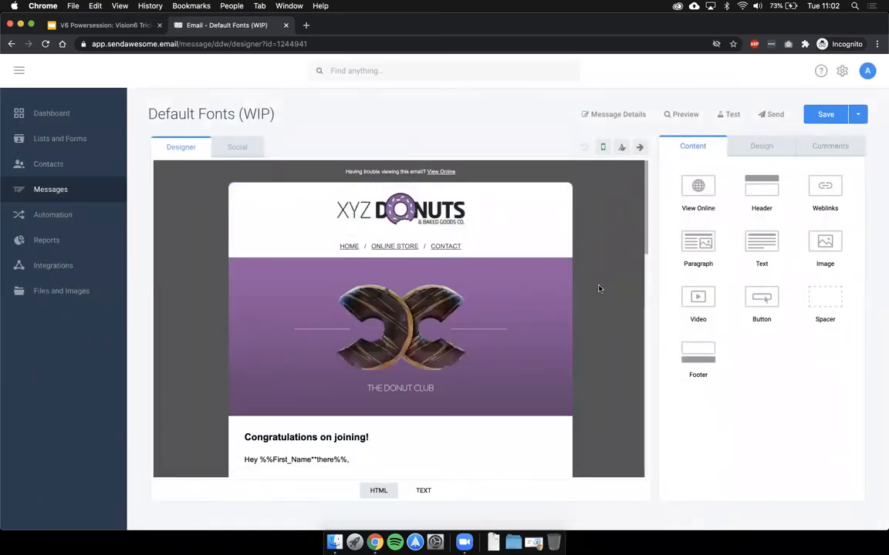
{"action": "scroll", "coordinate": [599, 289], "scroll_direction": "down", "scroll_amount": 2}
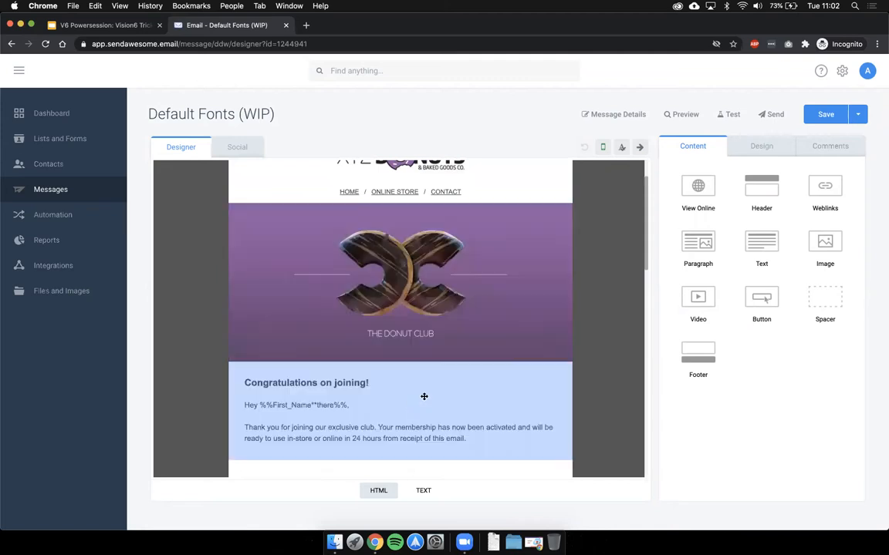
{"action": "scroll", "coordinate": [602, 339], "scroll_direction": "down", "scroll_amount": 2}
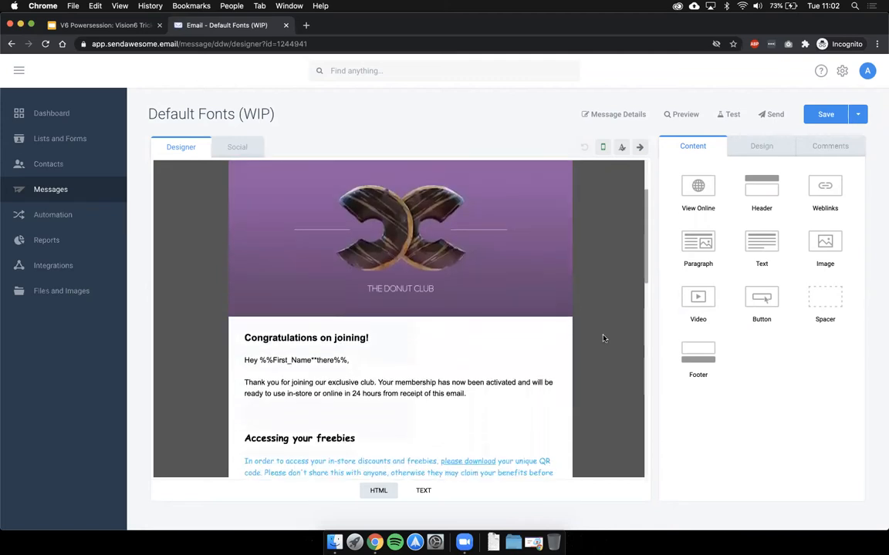
{"action": "scroll", "coordinate": [604, 339], "scroll_direction": "down", "scroll_amount": 5}
{"action": "scroll", "coordinate": [604, 339], "scroll_direction": "down", "scroll_amount": 3}
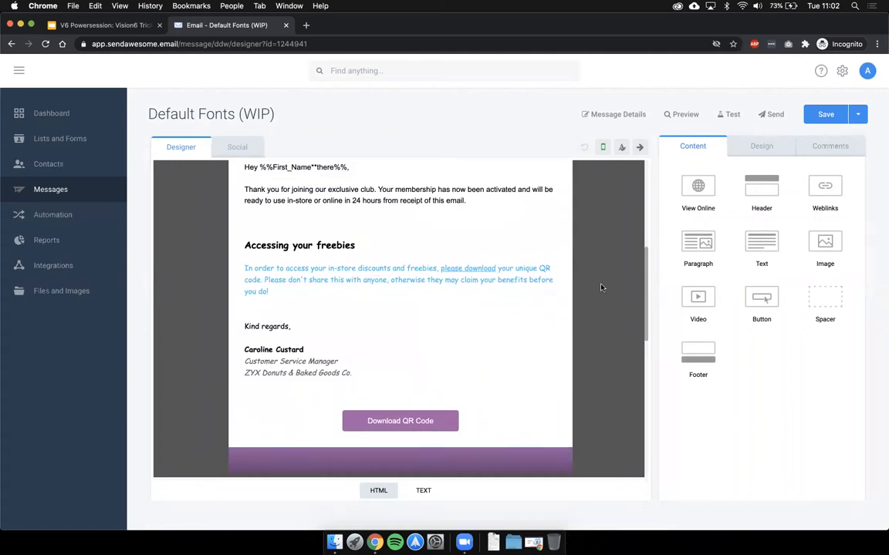
{"action": "scroll", "coordinate": [602, 288], "scroll_direction": "up", "scroll_amount": 1}
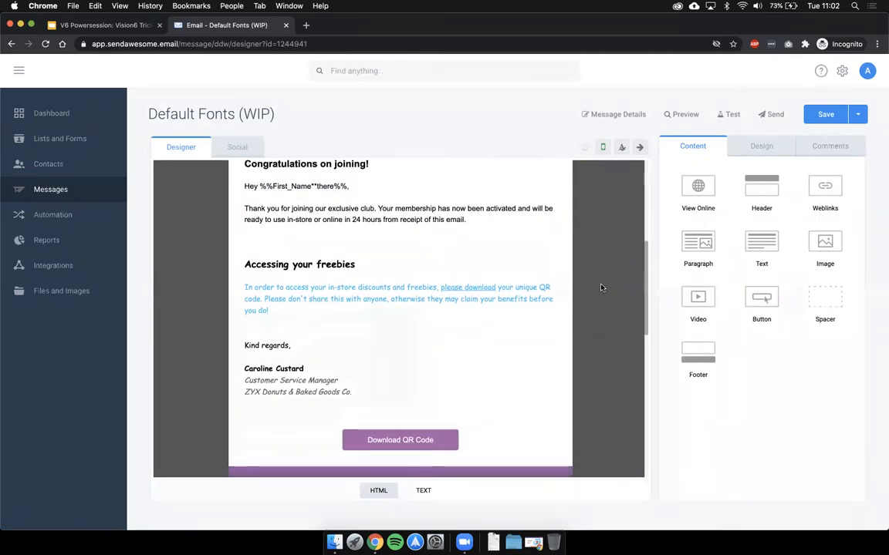
{"action": "scroll", "coordinate": [602, 288], "scroll_direction": "up", "scroll_amount": 1}
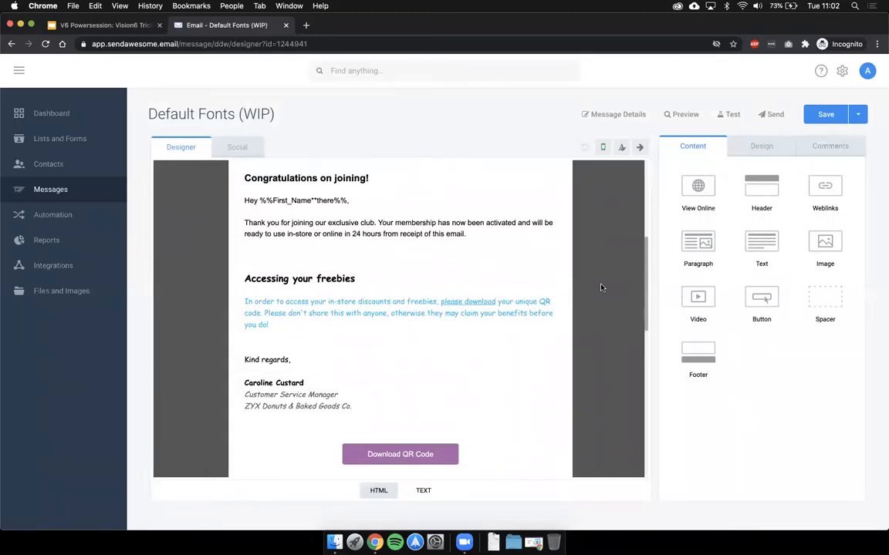
{"action": "scroll", "coordinate": [602, 288], "scroll_direction": "up", "scroll_amount": 3}
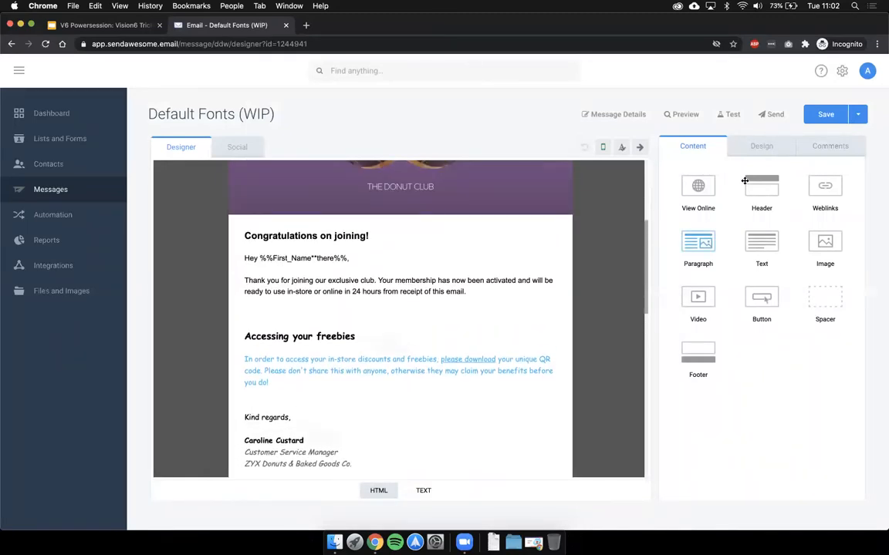
- Display the Default Fonts options in the email's design settings
{"action": "left_click", "coordinate": [749, 148]}
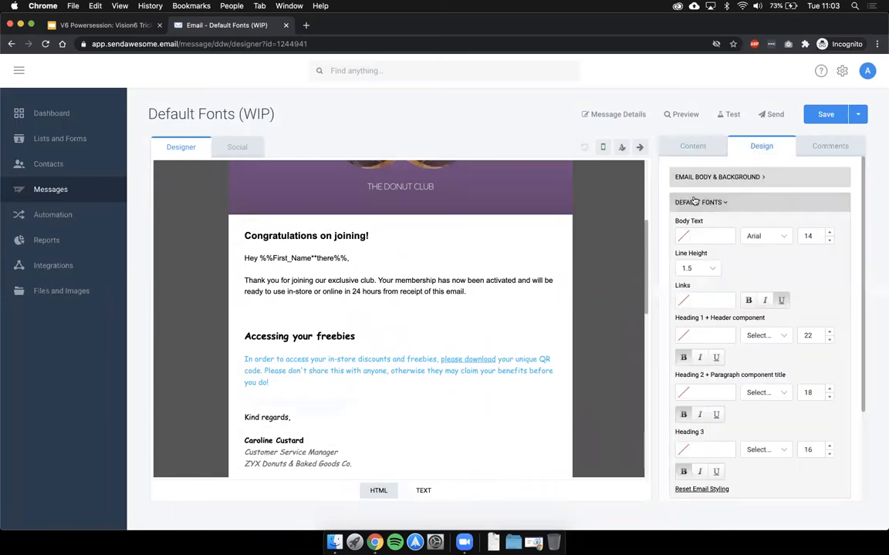
{"action": "left_click", "coordinate": [744, 204]}
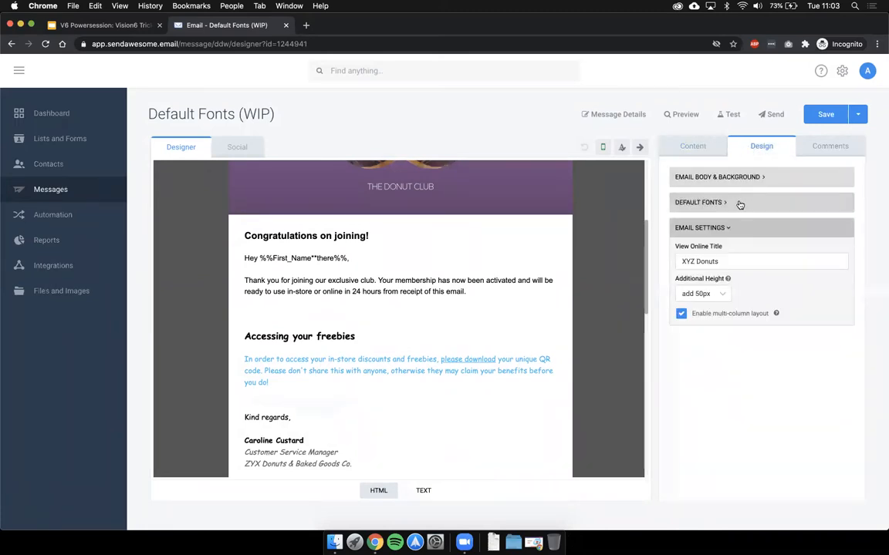
{"action": "left_click", "coordinate": [739, 204]}
{"action": "scroll", "coordinate": [782, 274], "scroll_direction": "down", "scroll_amount": 1}
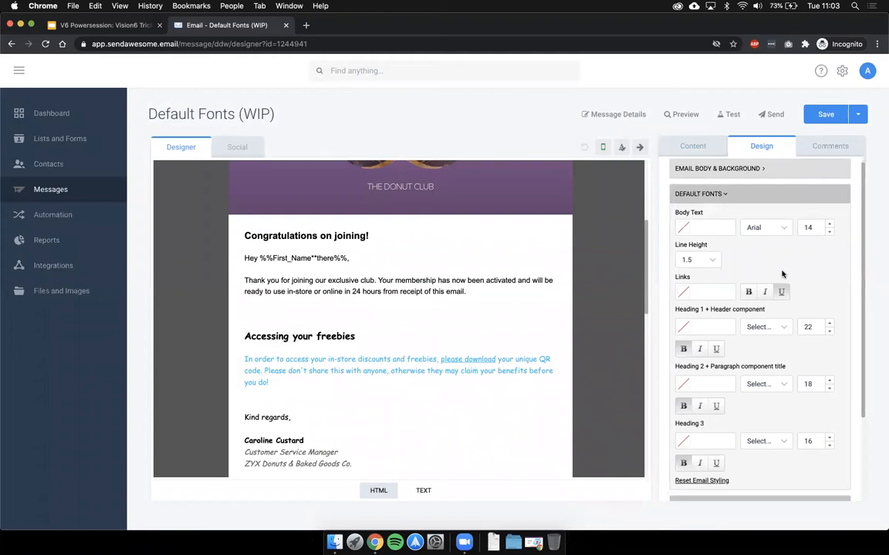
{"action": "scroll", "coordinate": [782, 274], "scroll_direction": "down", "scroll_amount": 1}
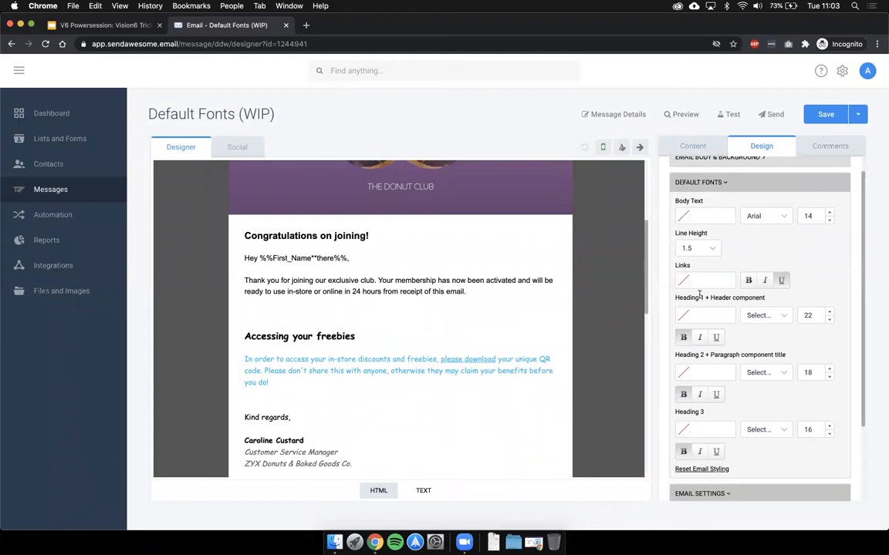
- Try out colours for the default body text and for the paragraph under "Accessing your freebies"
{"action": "left_click", "coordinate": [685, 220]}
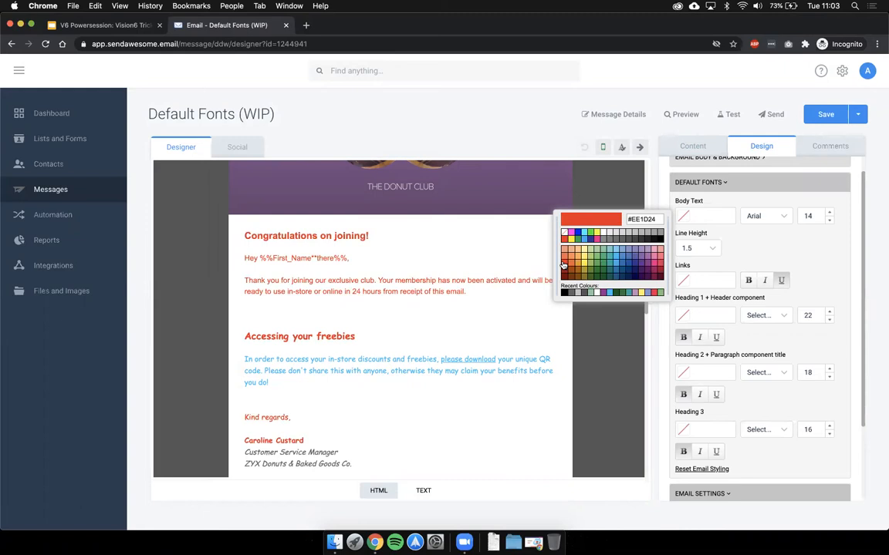
{"action": "left_click", "coordinate": [614, 330]}
{"action": "left_click", "coordinate": [366, 373]}
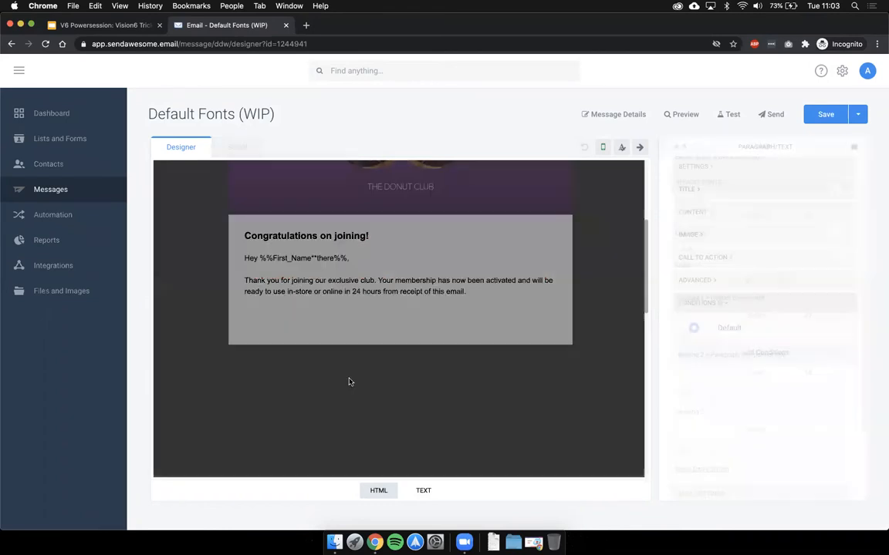
{"action": "triple_click", "coordinate": [274, 372]}
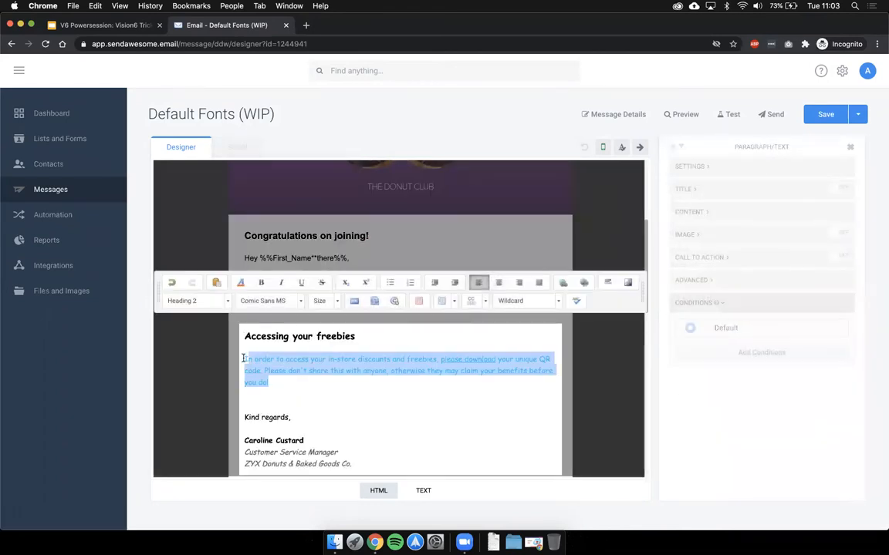
{"action": "left_click", "coordinate": [241, 283]}
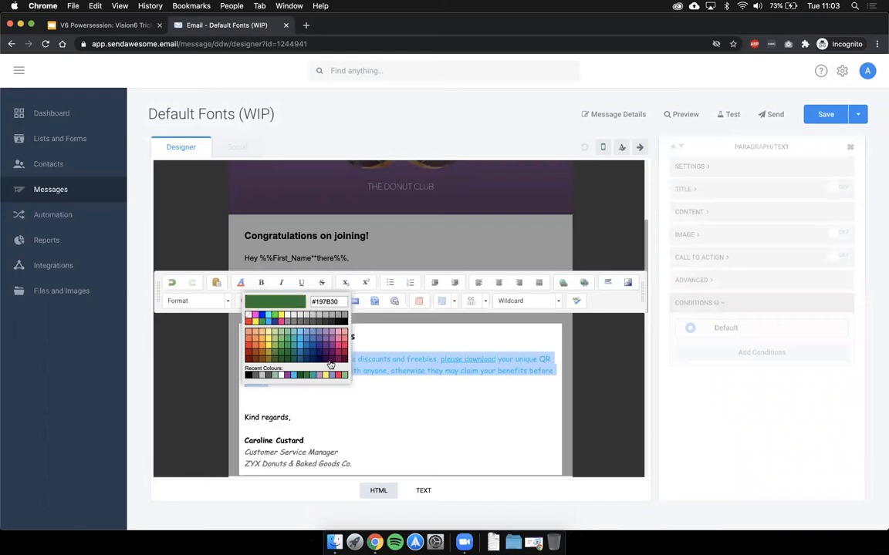
{"action": "left_click", "coordinate": [500, 383]}
{"action": "left_click", "coordinate": [586, 374]}
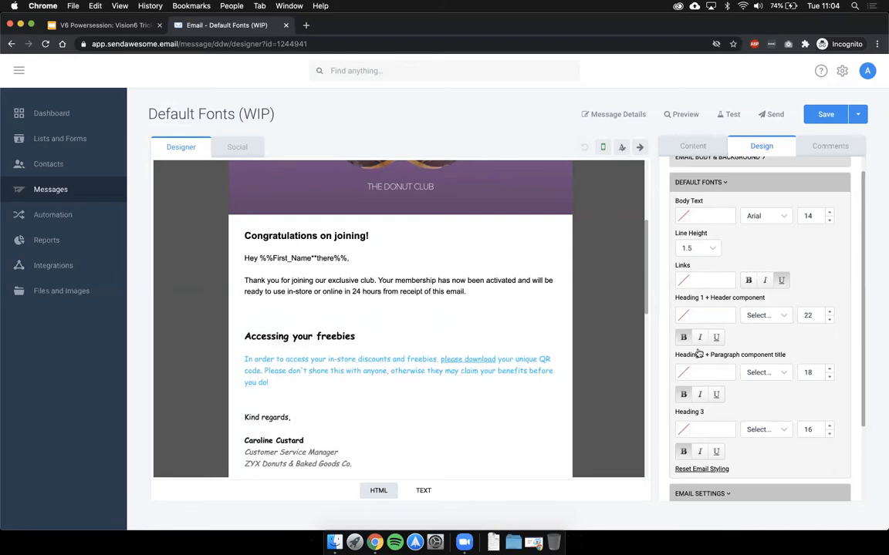
- Reset the email's styling to match the default styles and check the text down to the footer
{"action": "left_click", "coordinate": [699, 468]}
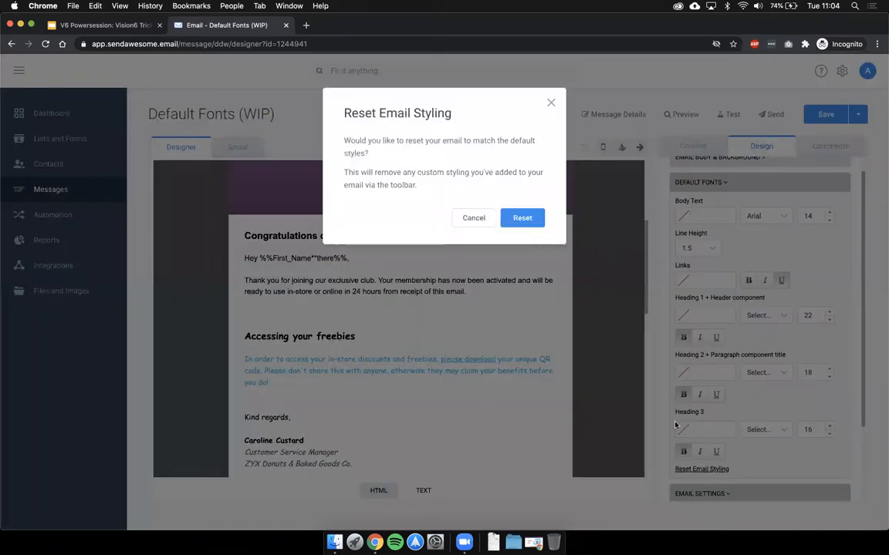
{"action": "left_click", "coordinate": [522, 219]}
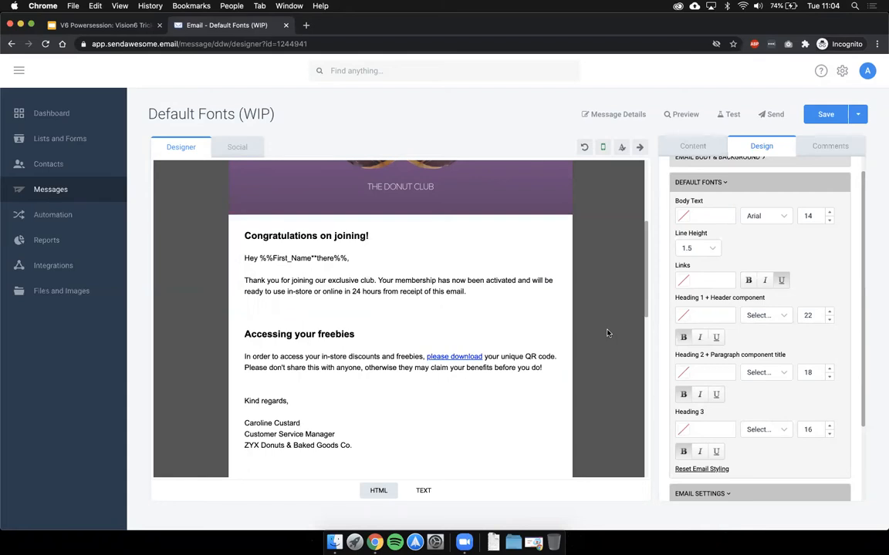
{"action": "scroll", "coordinate": [607, 333], "scroll_direction": "down", "scroll_amount": 10}
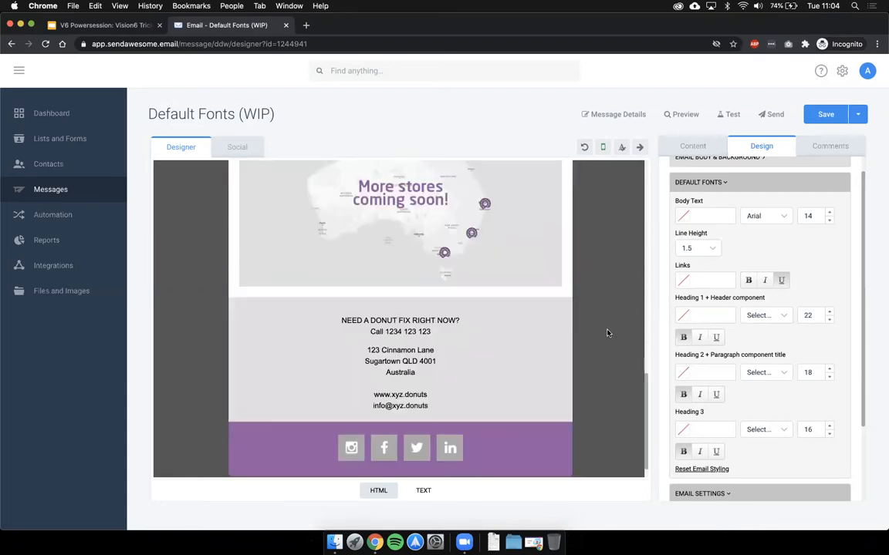
{"action": "scroll", "coordinate": [607, 333], "scroll_direction": "up", "scroll_amount": 10}
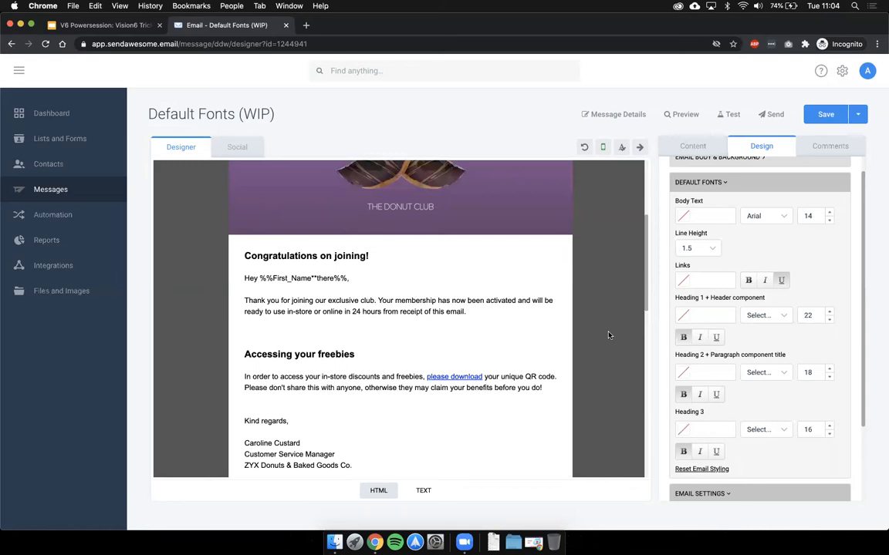
{"action": "scroll", "coordinate": [608, 334], "scroll_direction": "down", "scroll_amount": 2}
{"action": "scroll", "coordinate": [608, 335], "scroll_direction": "down", "scroll_amount": 1}
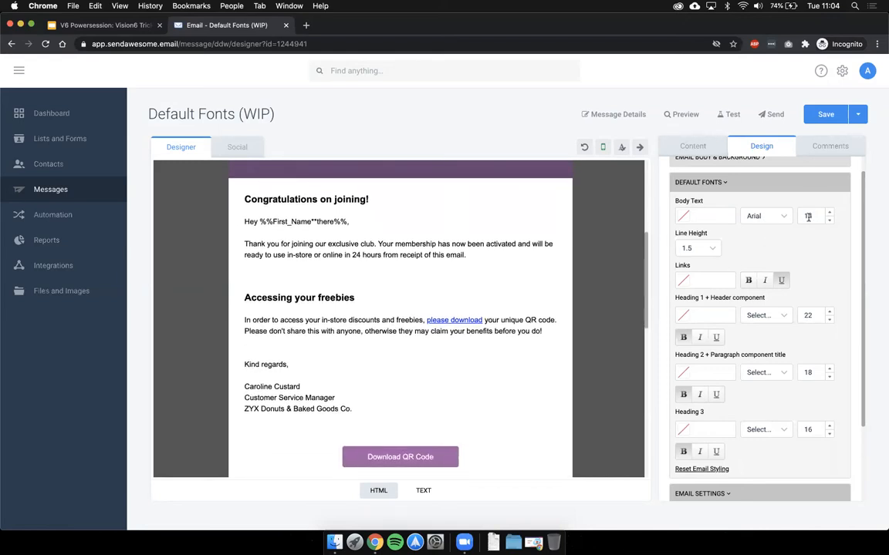
- Set the default body text font to Raleway
{"action": "left_click", "coordinate": [684, 217]}
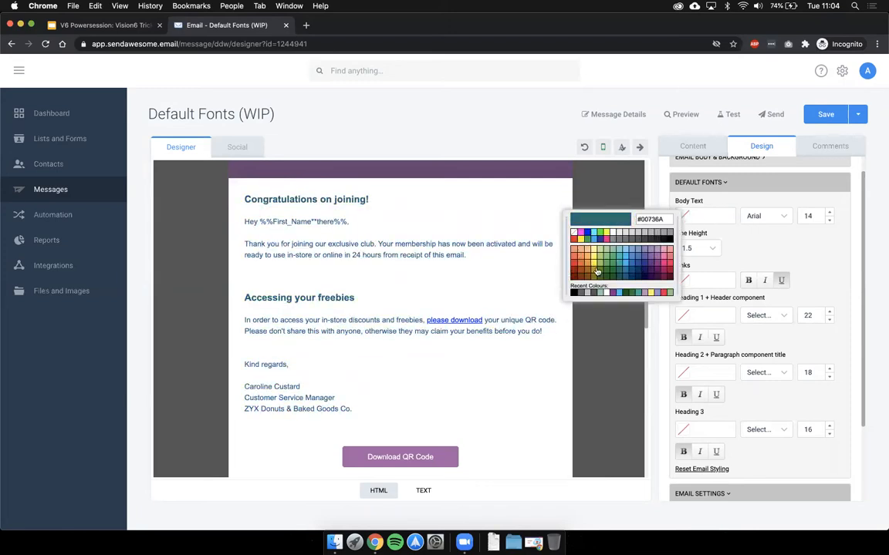
{"action": "left_click", "coordinate": [746, 239]}
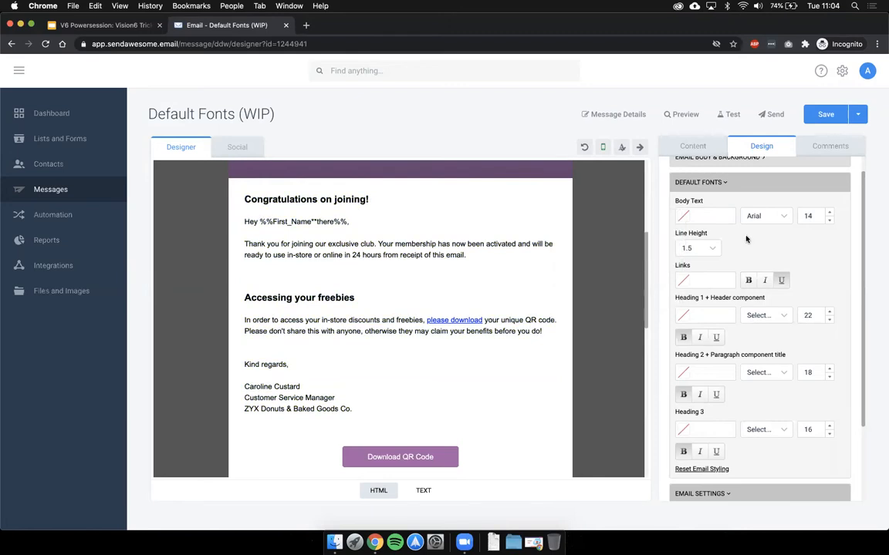
{"action": "left_click", "coordinate": [763, 218]}
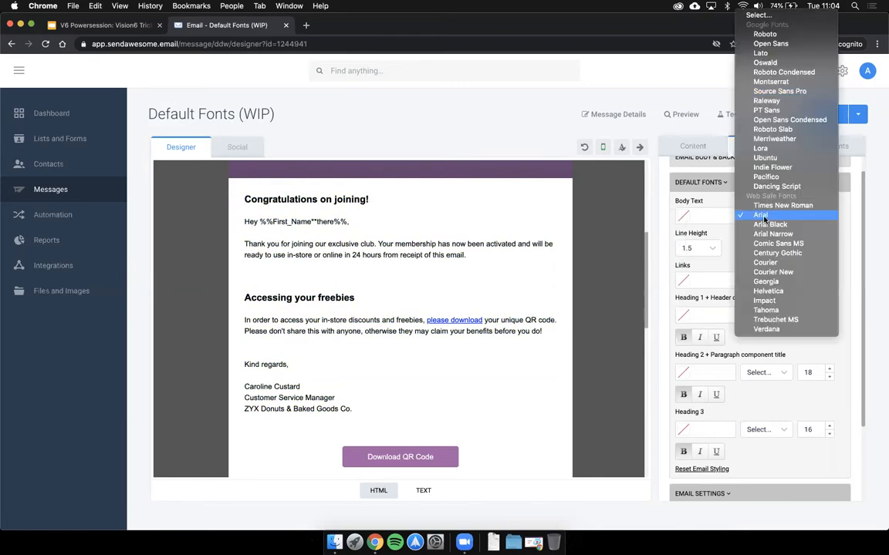
{"action": "left_click", "coordinate": [772, 101]}
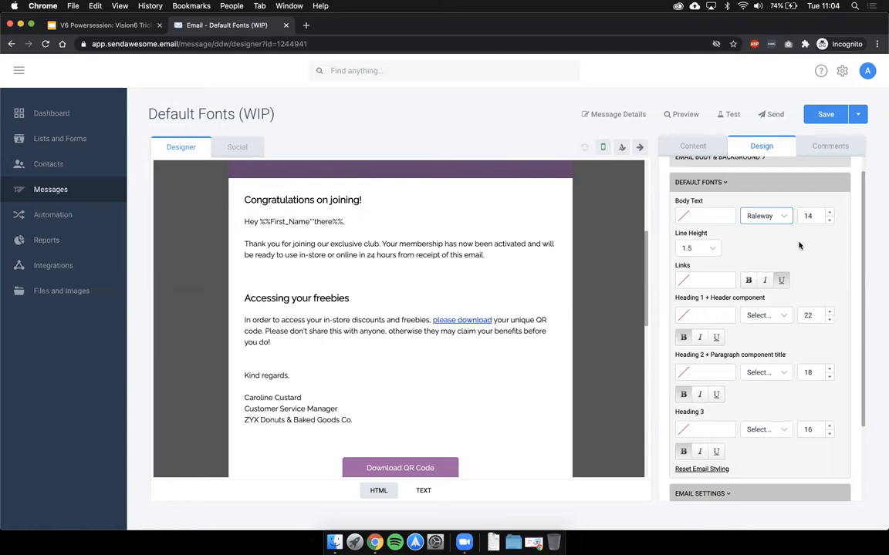
{"action": "scroll", "coordinate": [799, 245], "scroll_direction": "down", "scroll_amount": 1}
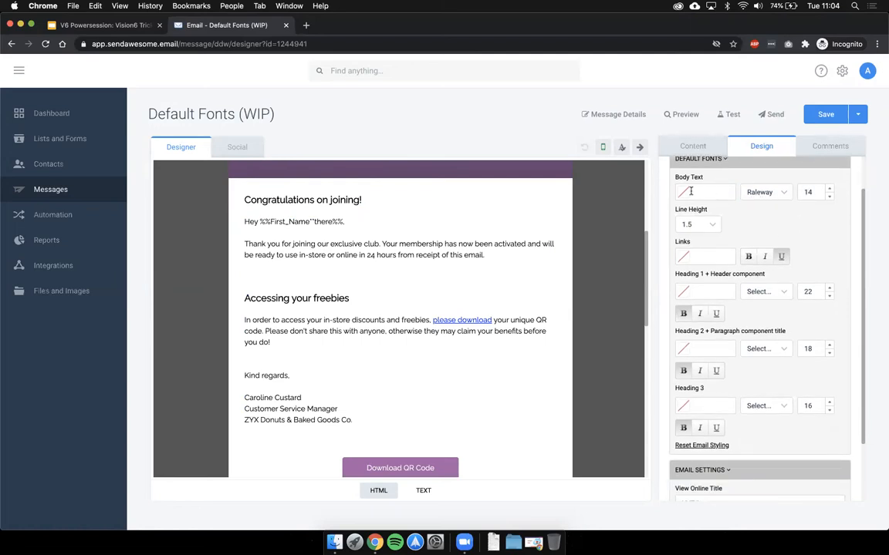
{"action": "left_click", "coordinate": [687, 194]}
{"action": "left_click", "coordinate": [788, 226]}
- Check which paragraph format is applied to the "Congratulations on joining!" and "Accessing your freebies" headings
{"action": "left_click", "coordinate": [351, 199]}
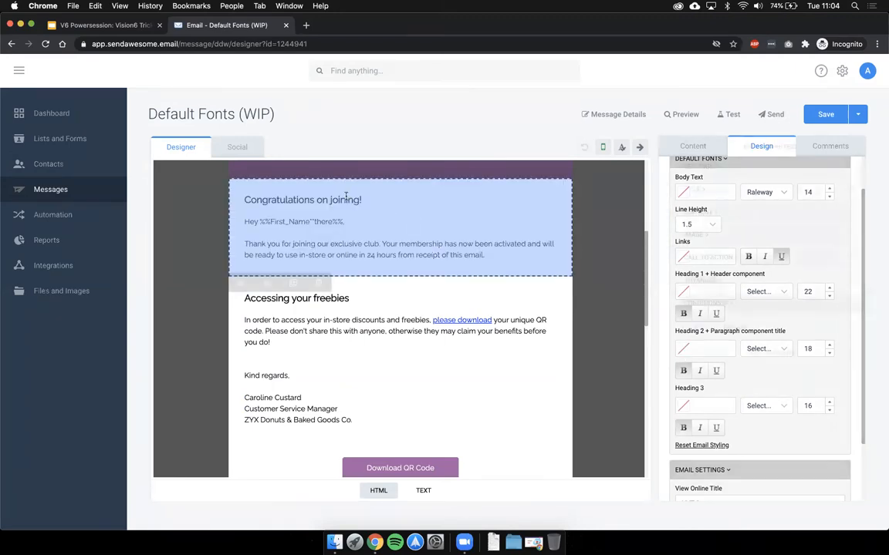
{"action": "left_click_drag", "start_coordinate": [369, 199], "coordinate": [244, 196]}
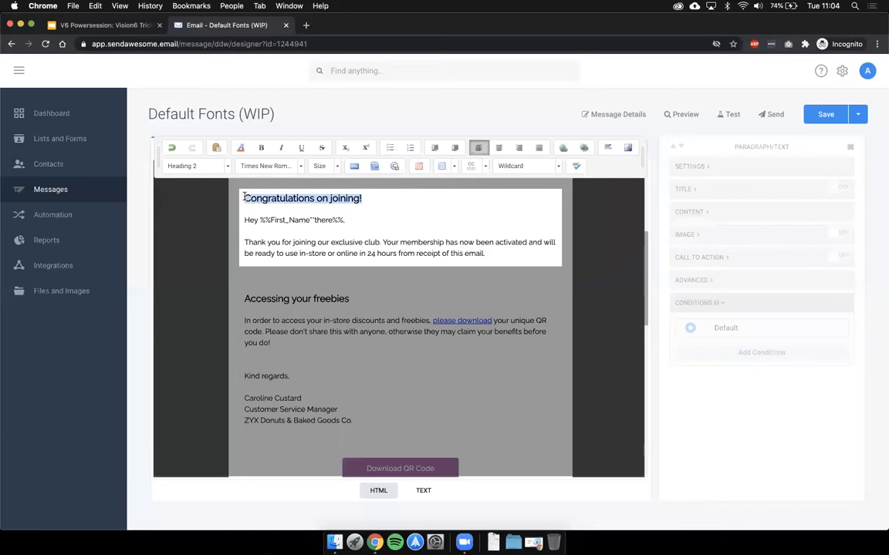
{"action": "left_click", "coordinate": [191, 168]}
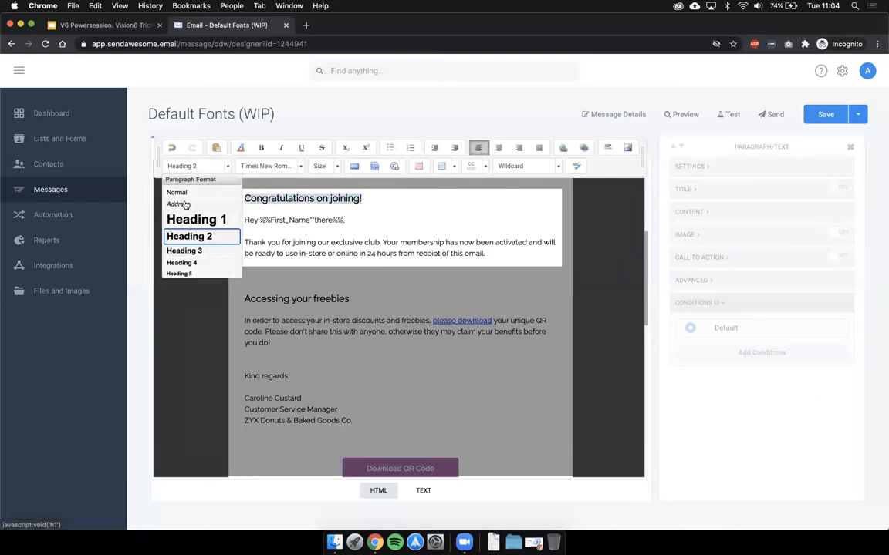
{"action": "left_click", "coordinate": [297, 233]}
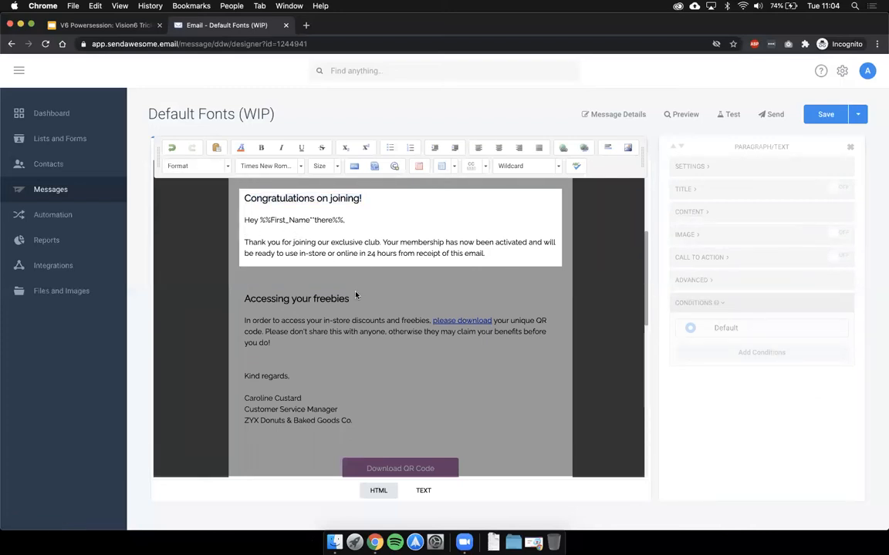
{"action": "left_click", "coordinate": [355, 296]}
{"action": "left_click", "coordinate": [356, 296]}
{"action": "left_click_drag", "start_coordinate": [360, 300], "coordinate": [243, 297]}
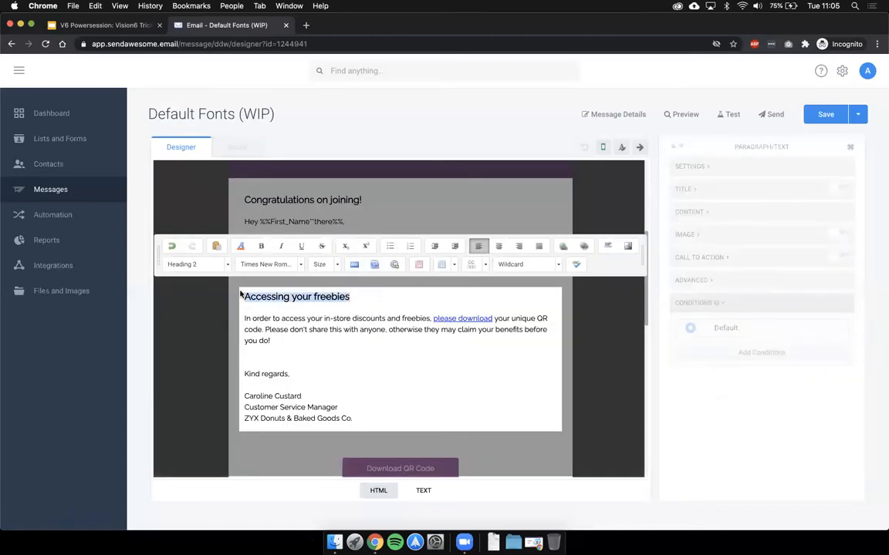
{"action": "left_click", "coordinate": [192, 265]}
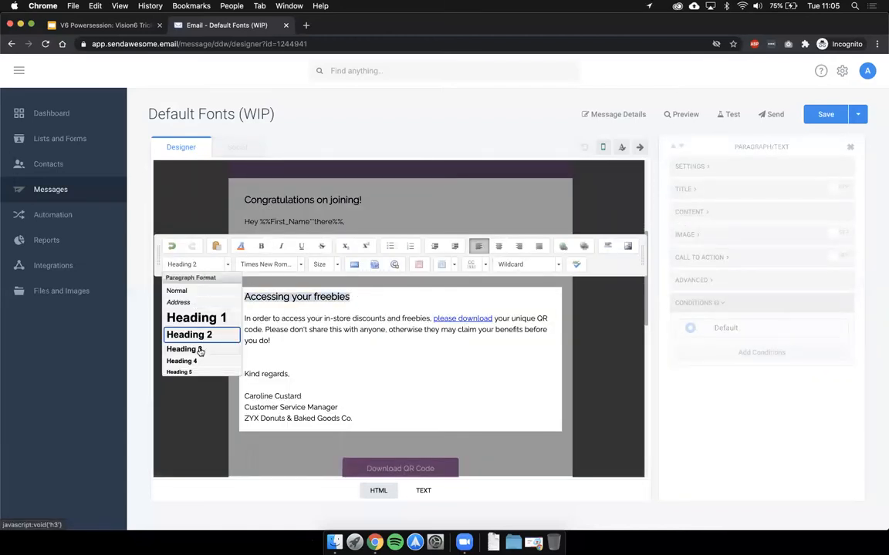
{"action": "left_click", "coordinate": [597, 306]}
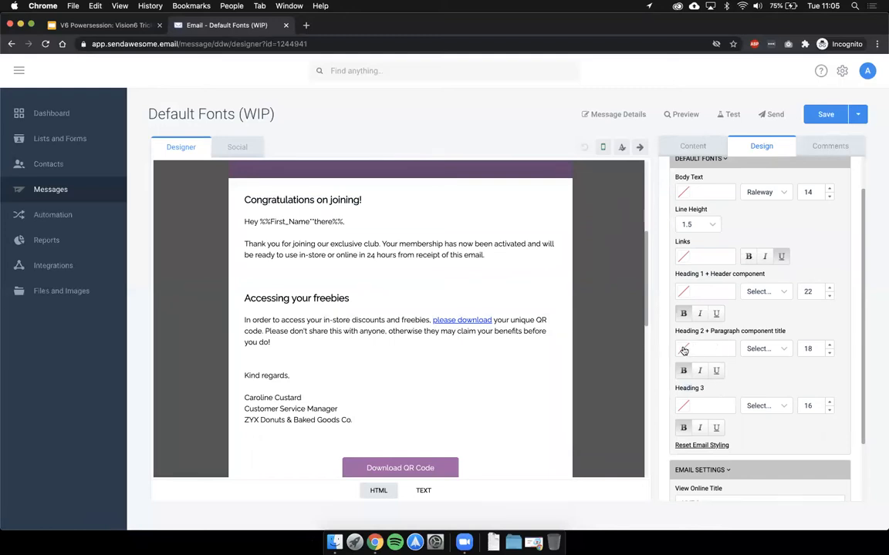
- Set the default colour of Heading 2 and paragraph component titles to purple #91278F
{"action": "left_click", "coordinate": [718, 349]}
{"action": "left_click", "coordinate": [604, 426]}
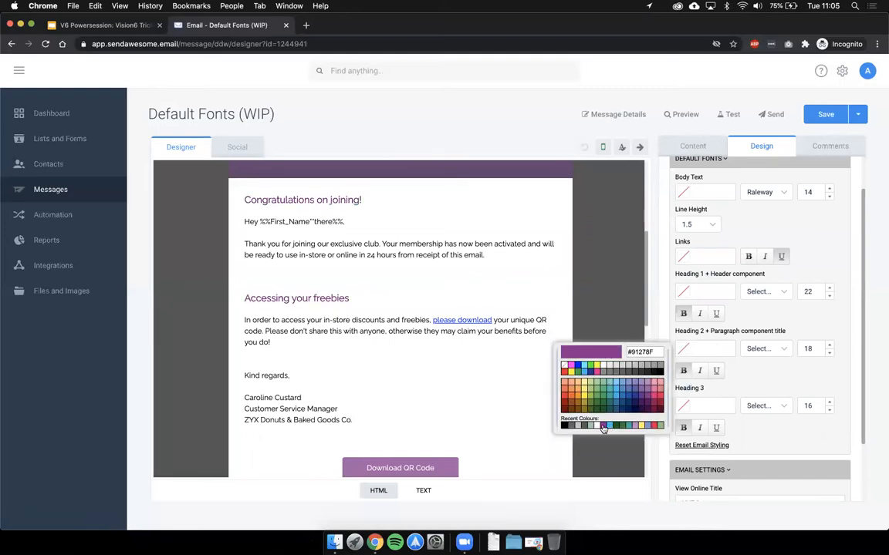
- Apply the recently used purple #91278F to Heading 2 and paragraph component titles
{"action": "left_click", "coordinate": [603, 426]}
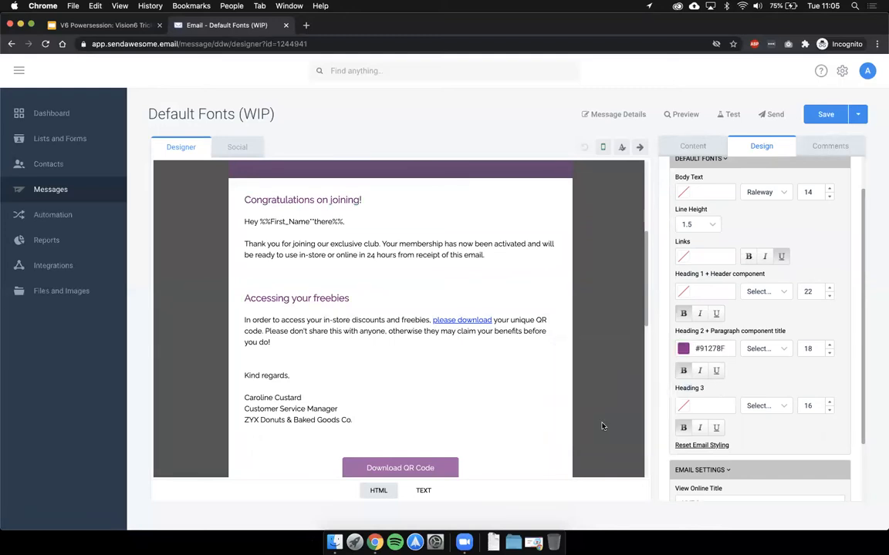
- Try italics and different font sizes on Heading 2 and paragraph component titles, and return to non-italic at size 18
{"action": "left_click", "coordinate": [700, 371]}
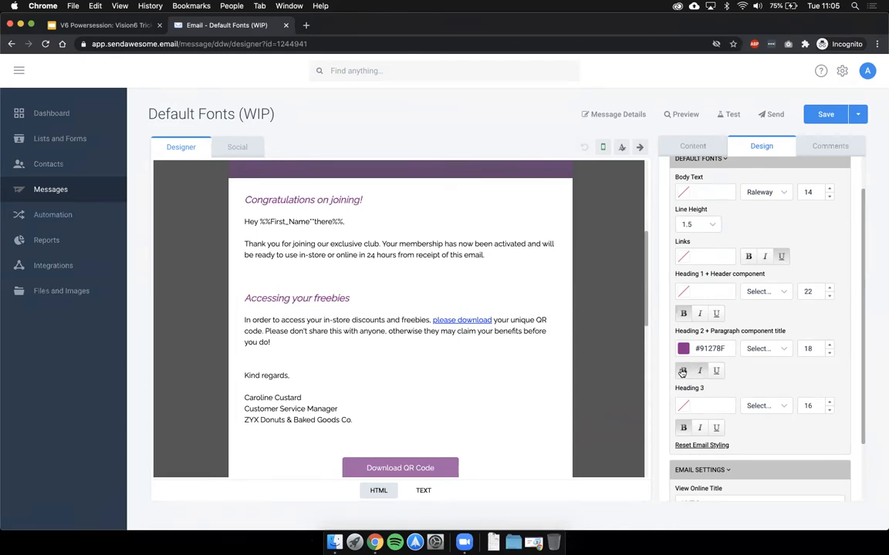
{"action": "left_click", "coordinate": [829, 345]}
{"action": "left_click", "coordinate": [830, 345]}
{"action": "left_click", "coordinate": [829, 352]}
{"action": "left_click", "coordinate": [830, 353]}
{"action": "left_click", "coordinate": [699, 371]}
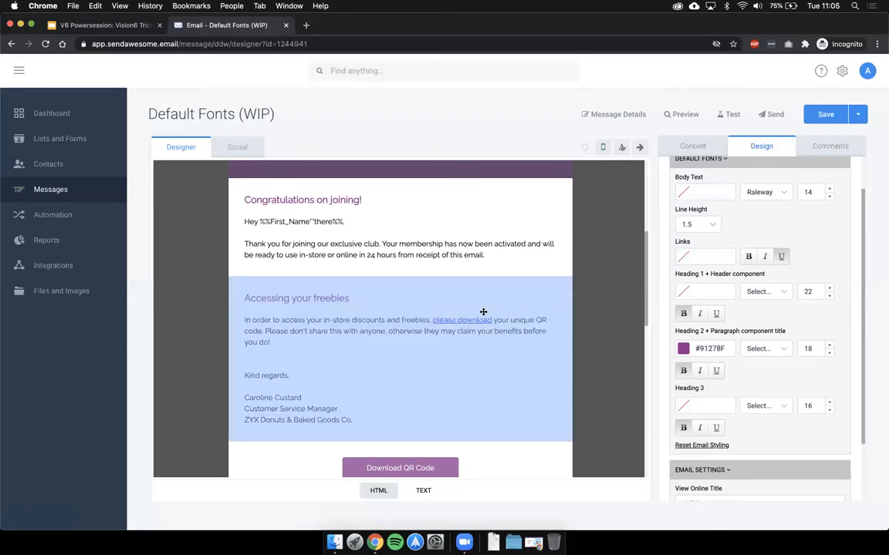
- Set the default link colour to purple #91278F and keep links underlined
{"action": "left_click", "coordinate": [683, 262]}
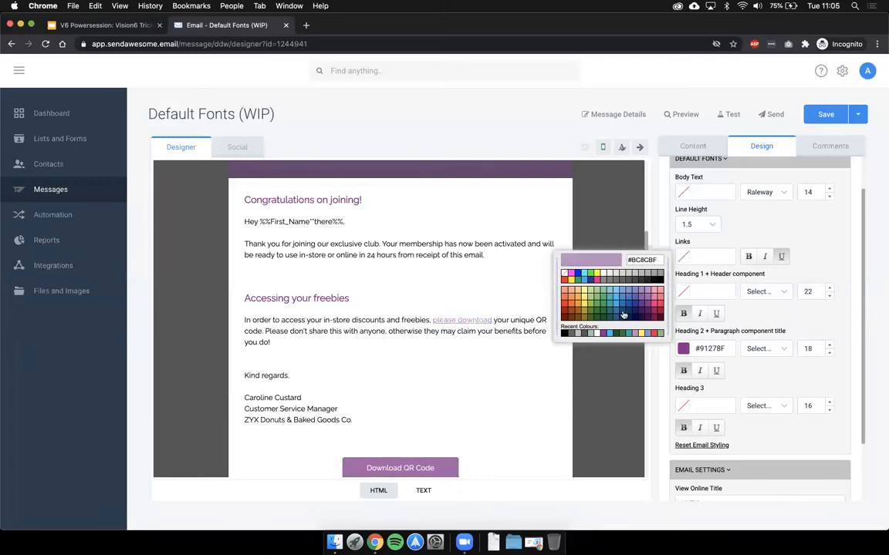
{"action": "left_click", "coordinate": [604, 333]}
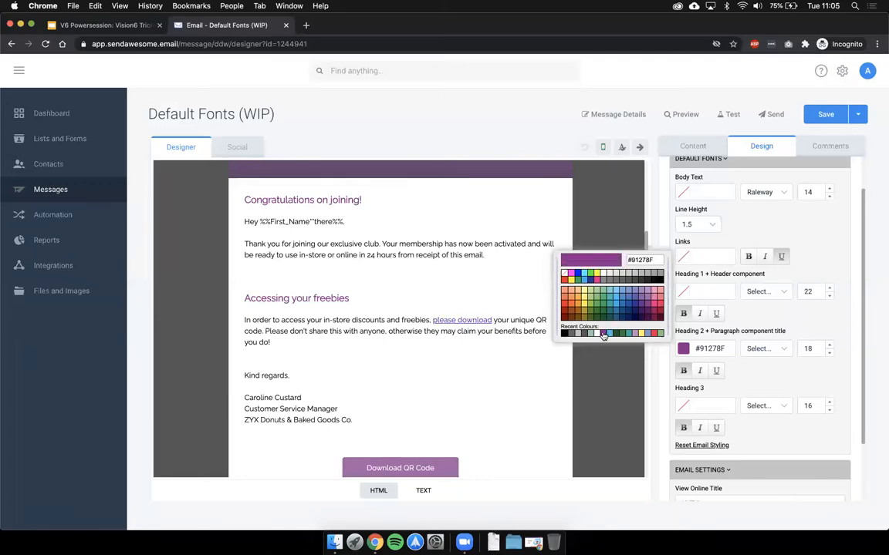
{"action": "left_click", "coordinate": [542, 298]}
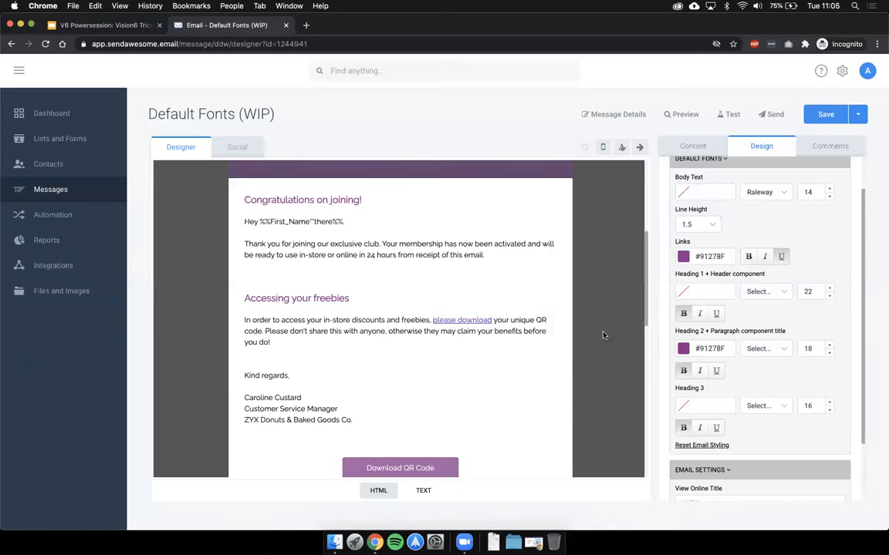
{"action": "left_click", "coordinate": [782, 260]}
{"action": "left_click", "coordinate": [782, 260]}
- Review the restyled email content and the available options for saving the message
{"action": "scroll", "coordinate": [595, 301], "scroll_direction": "down", "scroll_amount": 2}
{"action": "scroll", "coordinate": [595, 301], "scroll_direction": "up", "scroll_amount": 4}
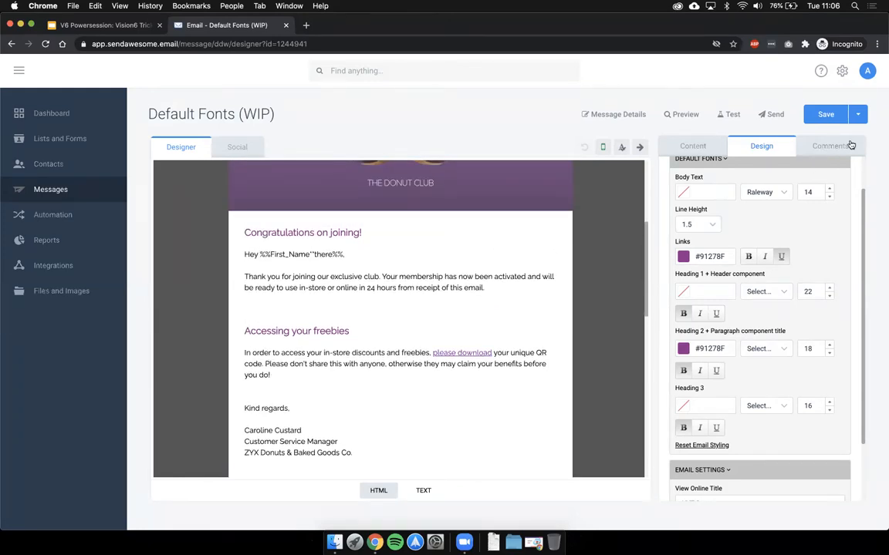
{"action": "left_click", "coordinate": [857, 115]}
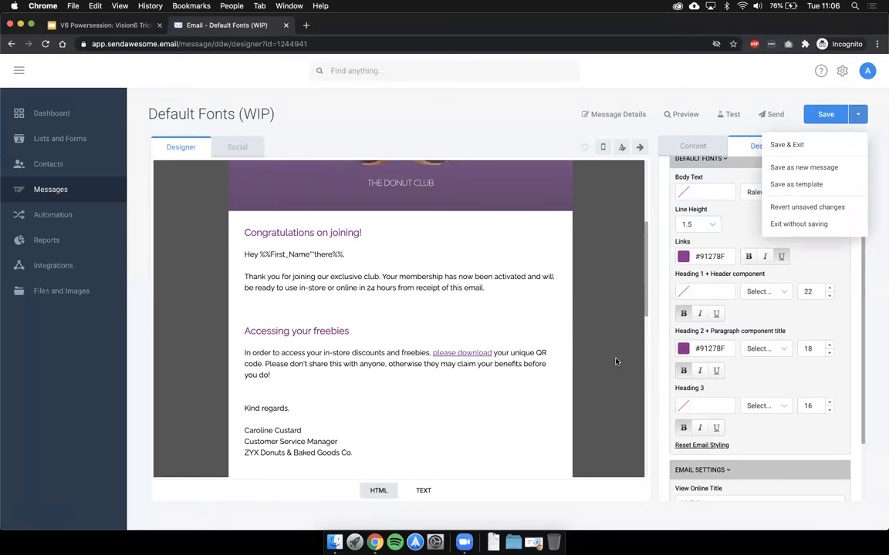
{"action": "left_click", "coordinate": [855, 118]}
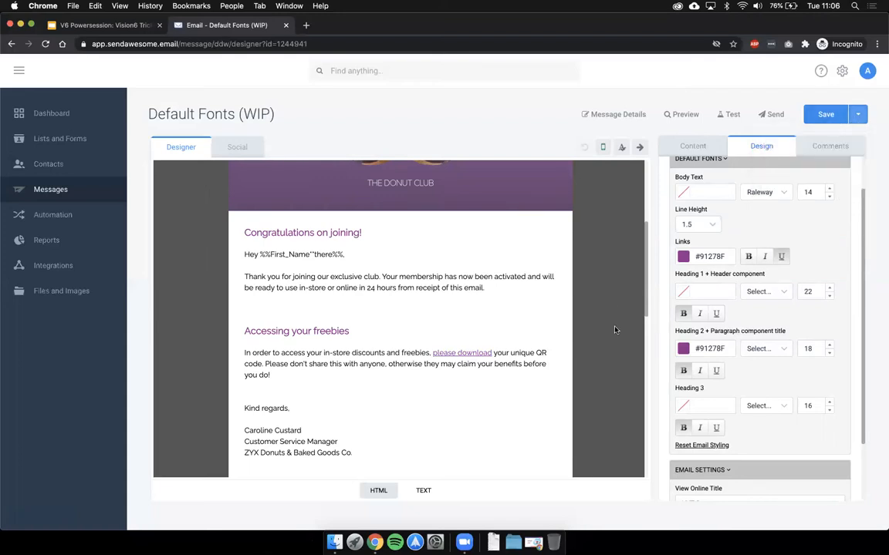
{"action": "scroll", "coordinate": [607, 334], "scroll_direction": "down", "scroll_amount": 2}
{"action": "scroll", "coordinate": [614, 324], "scroll_direction": "up", "scroll_amount": 2}
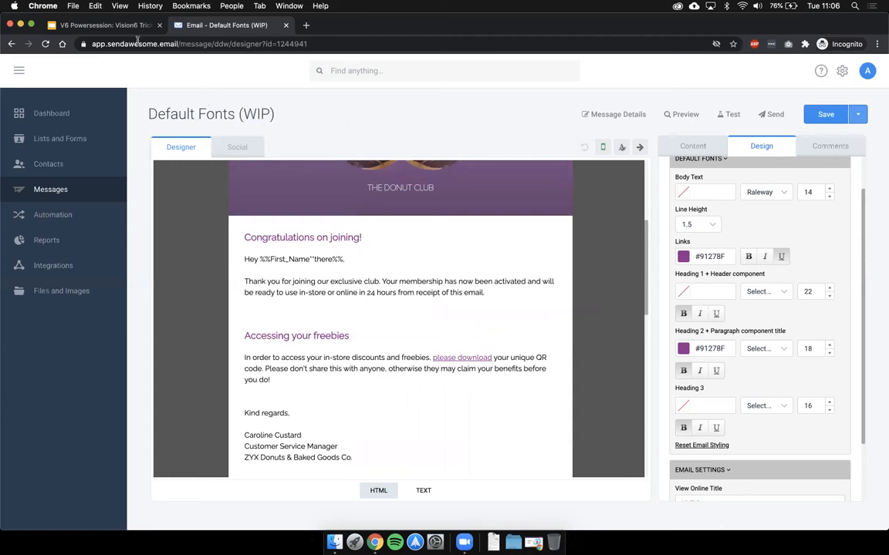
- Switch to the Vision6 presentation in Google Slides and show the slide "#2 - Get Feedback From Colleagues"
{"action": "left_click", "coordinate": [108, 25]}
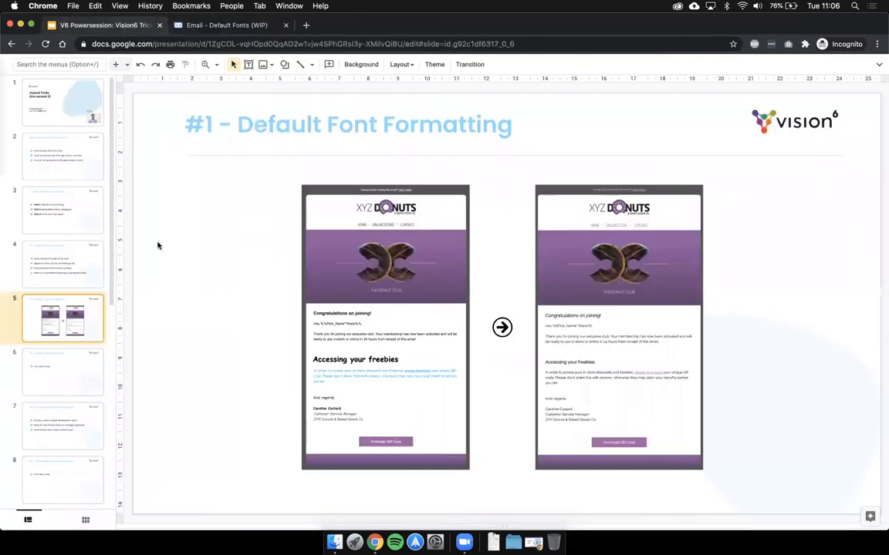
{"action": "left_click", "coordinate": [53, 407]}
{"action": "scroll", "coordinate": [53, 408], "scroll_direction": "down", "scroll_amount": 1}
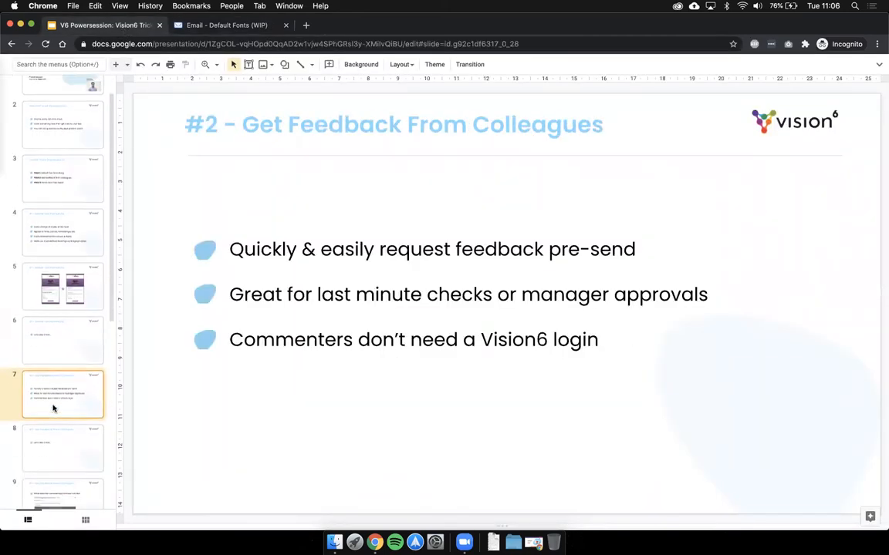